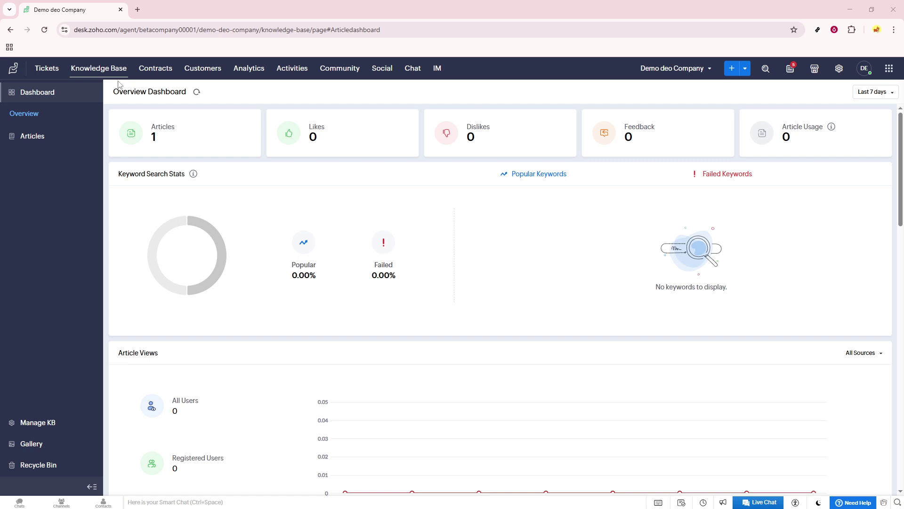
- Show the tickets list and check the All Tickets view menu without changing it
left_click(43, 71)
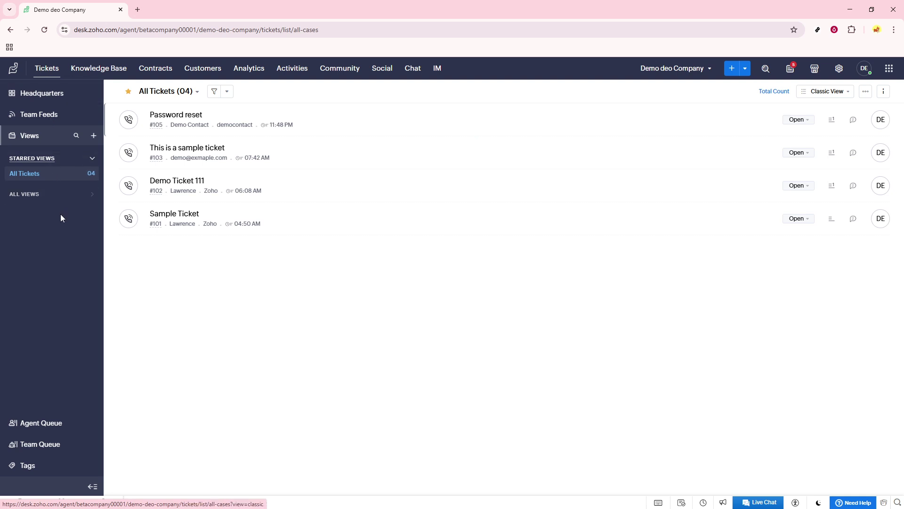
mouse_move(166, 92)
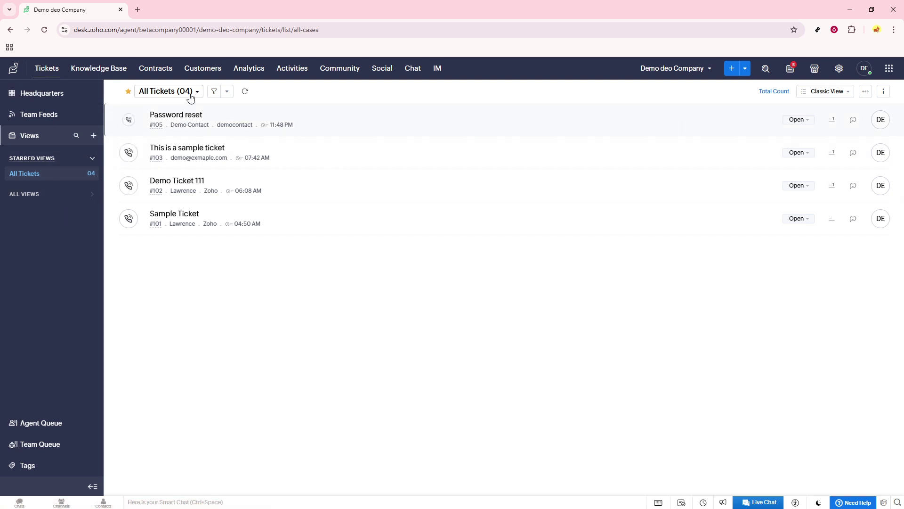
left_click(197, 92)
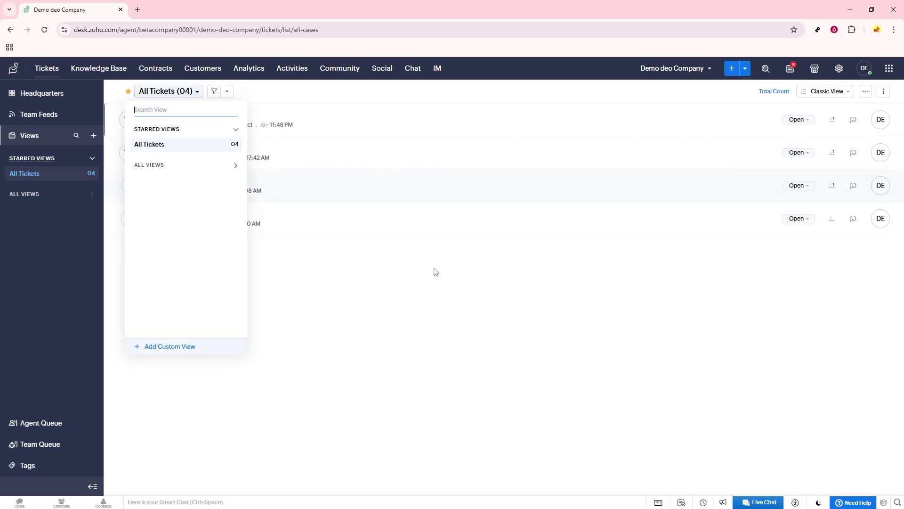
left_click(436, 287)
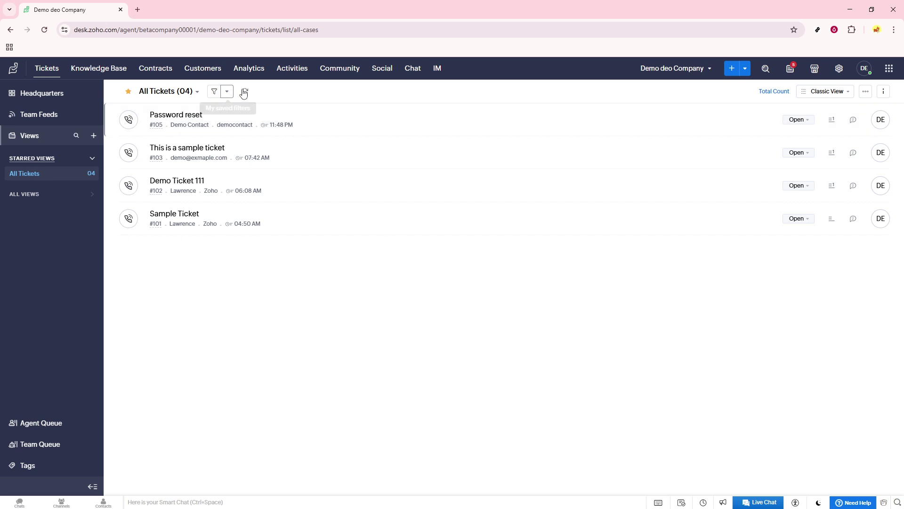
- Start a blank new ticket from the Quick Action add menu
left_click(745, 68)
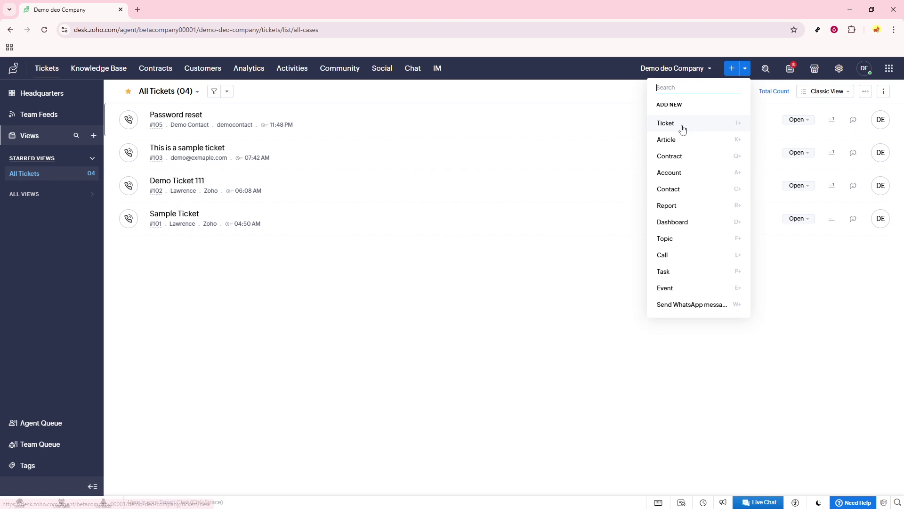
left_click(699, 127)
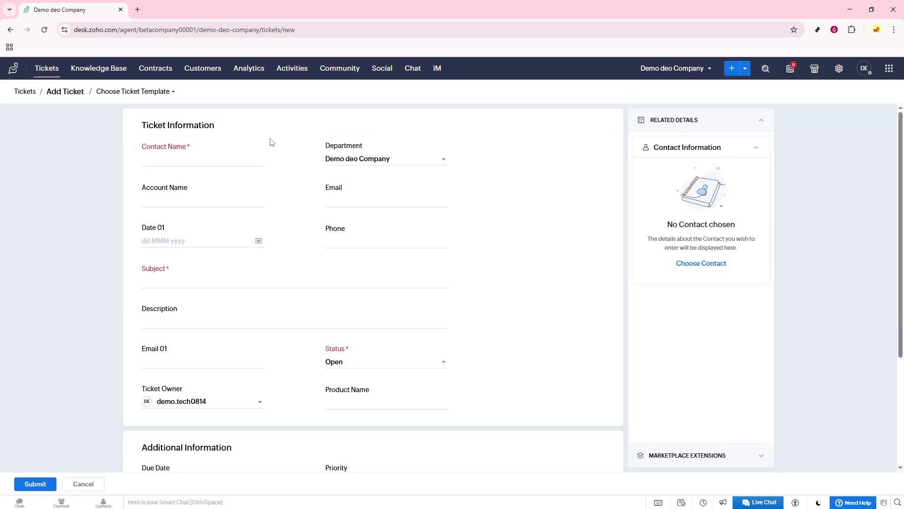
left_click(173, 165)
type("contact")
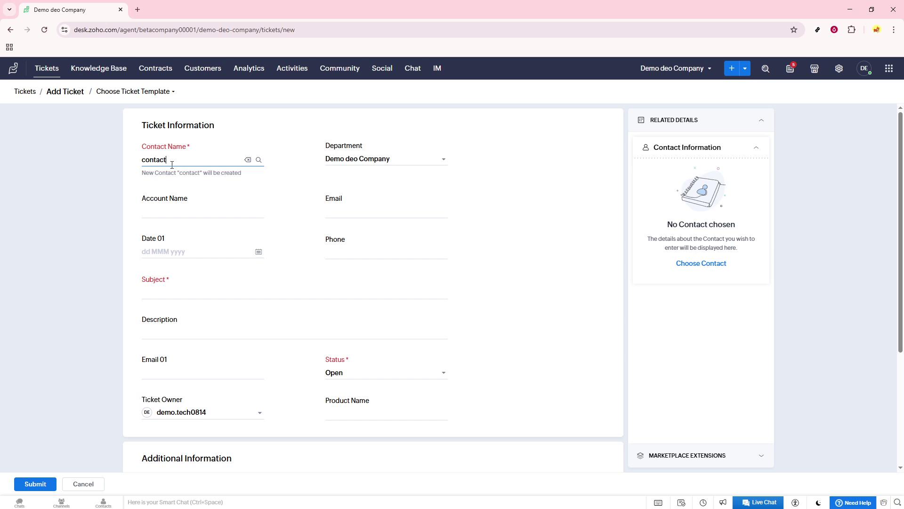
type(" name")
left_click(176, 208)
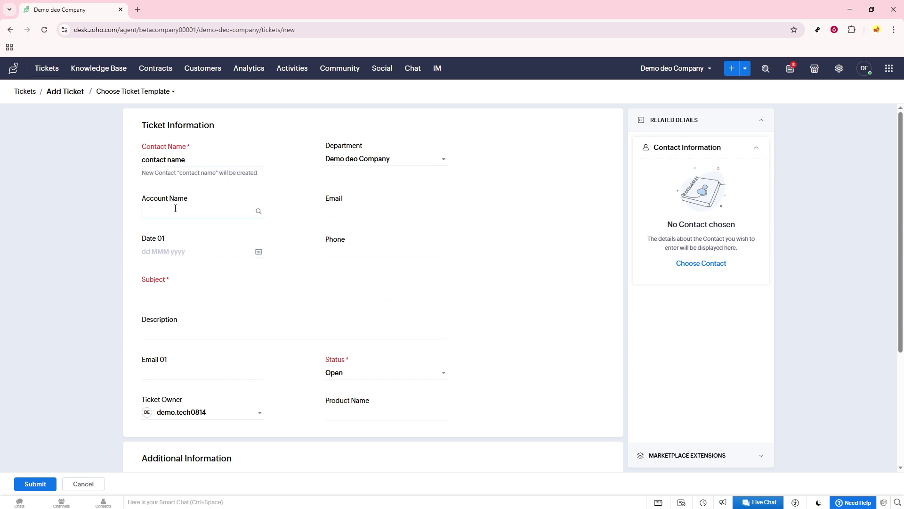
type("ac")
key("BackSpace")
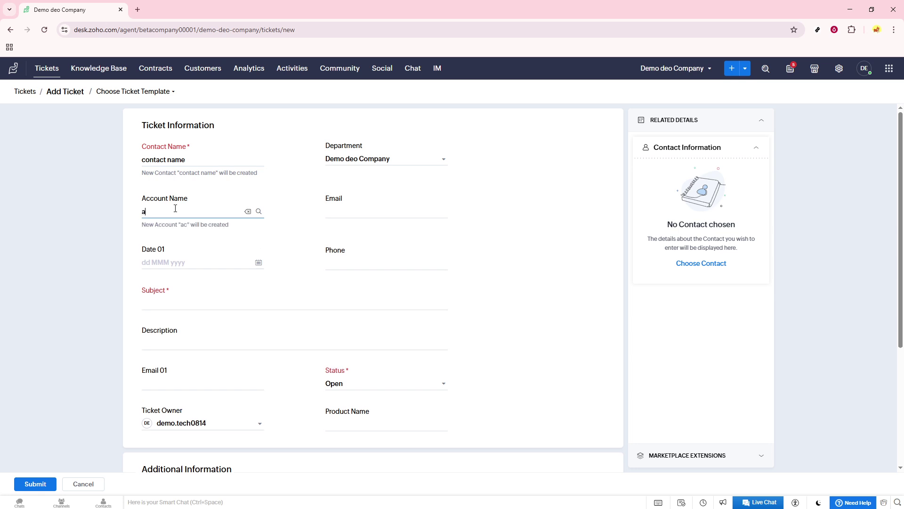
key("BackSpace")
type("samp")
type("le accou")
type("nt name")
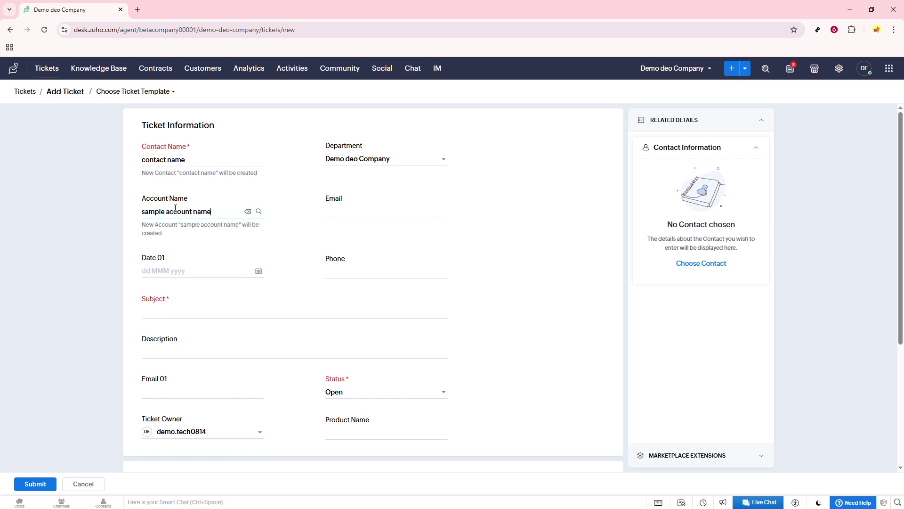
left_click(334, 211)
type("sam")
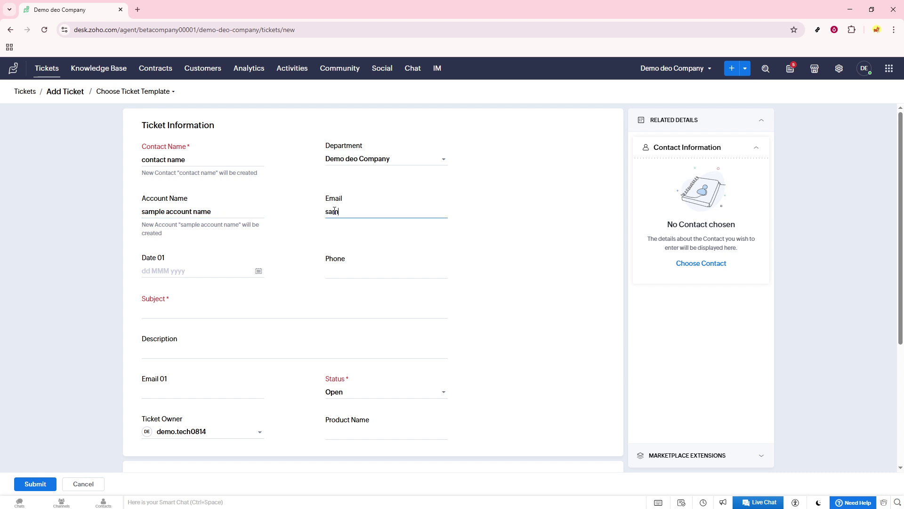
type("pleem")
type("ail")
type("@ex")
type("amp")
type("le.com")
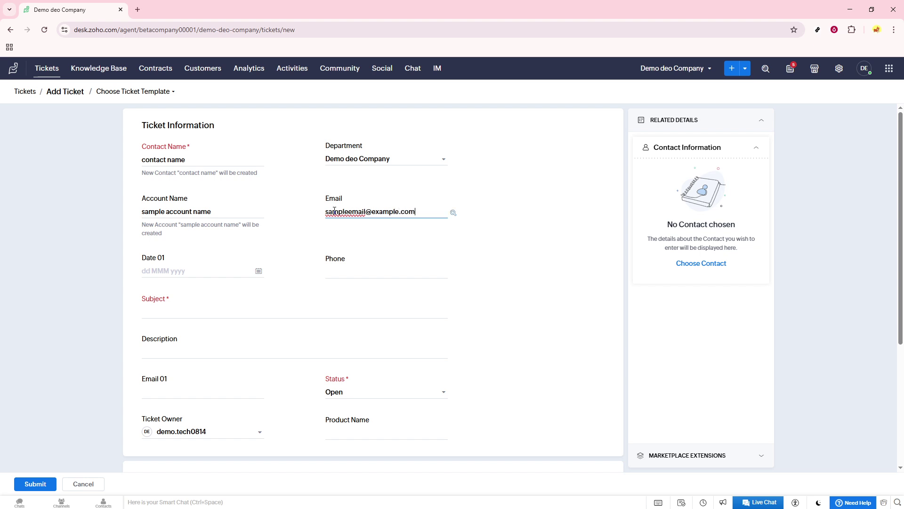
- Confirm the email as a new contact and set the subject to 'Unable to login'
left_click(567, 240)
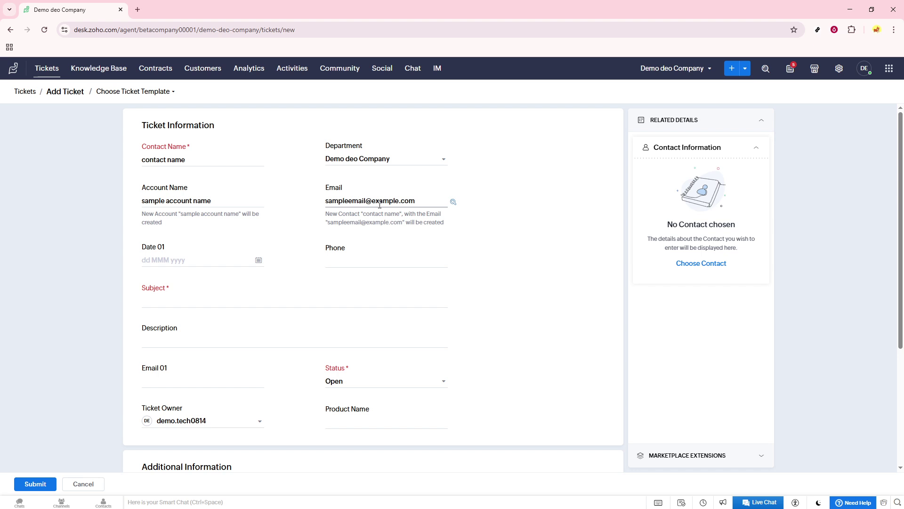
scroll(339, 215, "down", 2)
left_click(192, 204)
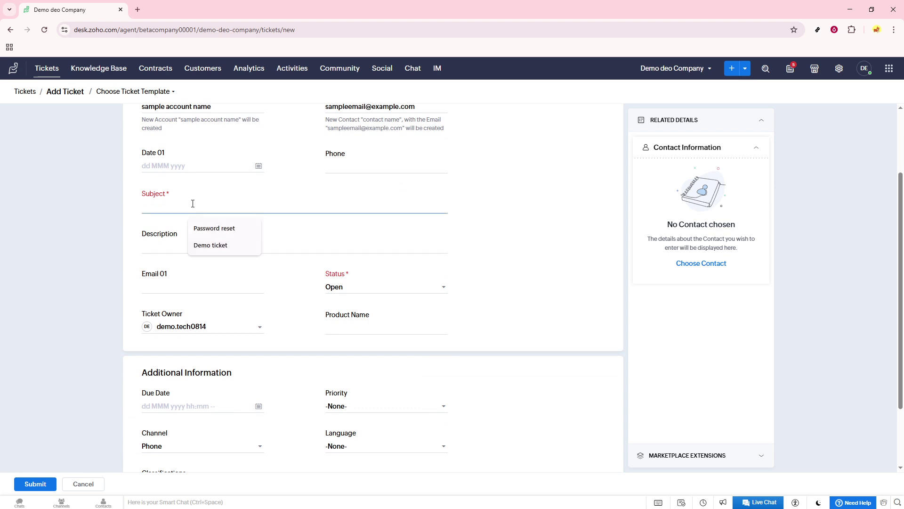
type("Unab")
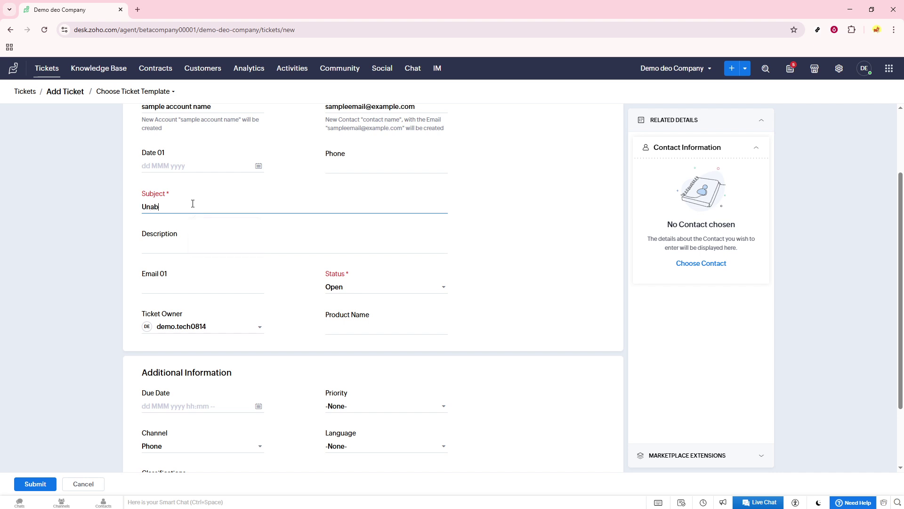
type("le to l")
type("ogin")
- Write the description 'This is a sample description'
left_click(195, 244)
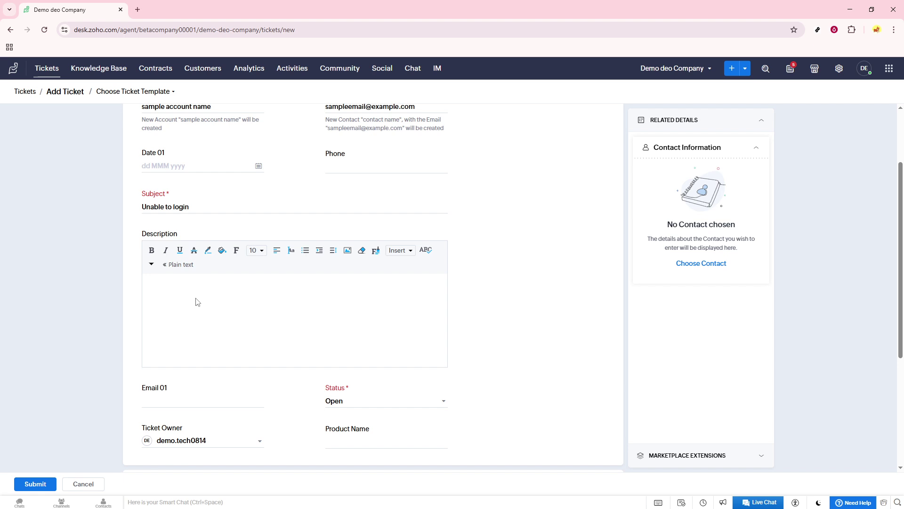
type("his is ")
type("a ")
type("samp")
type("le de")
type("script")
type("ion")
- Submit the new ticket so ticket #106 'Unable to login' is created
left_click(44, 482)
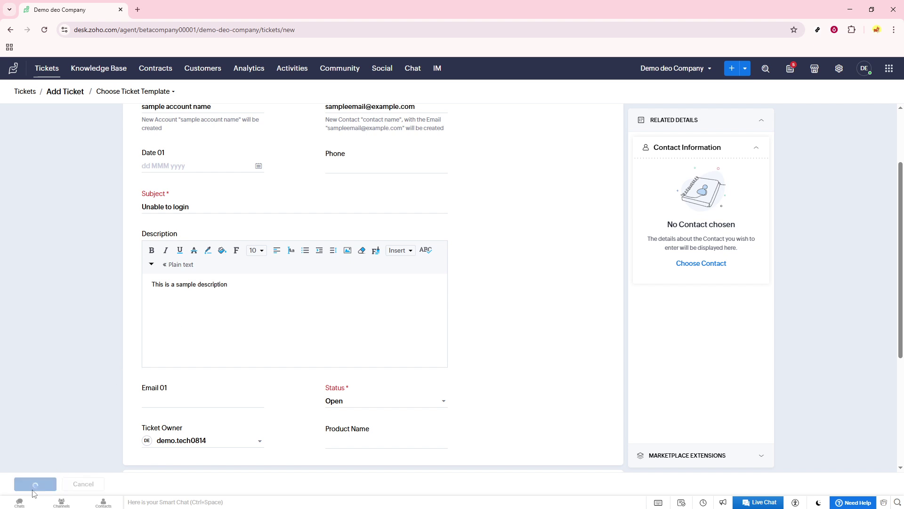